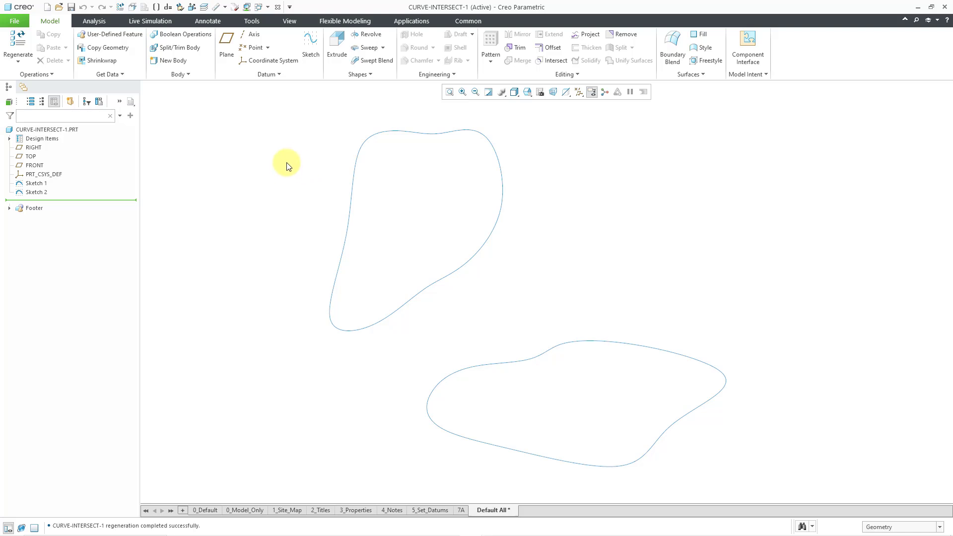
# - Create a sketch-type Intersect curve from the upright closed curve, Sketch 2, and the flat closed curve, Sketch 1
pyautogui.click(551, 61)
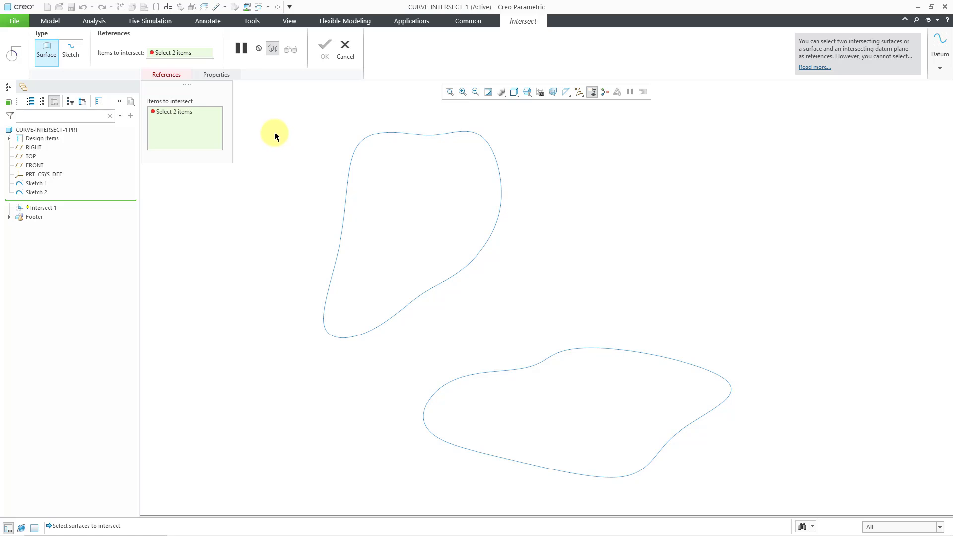
pyautogui.click(74, 58)
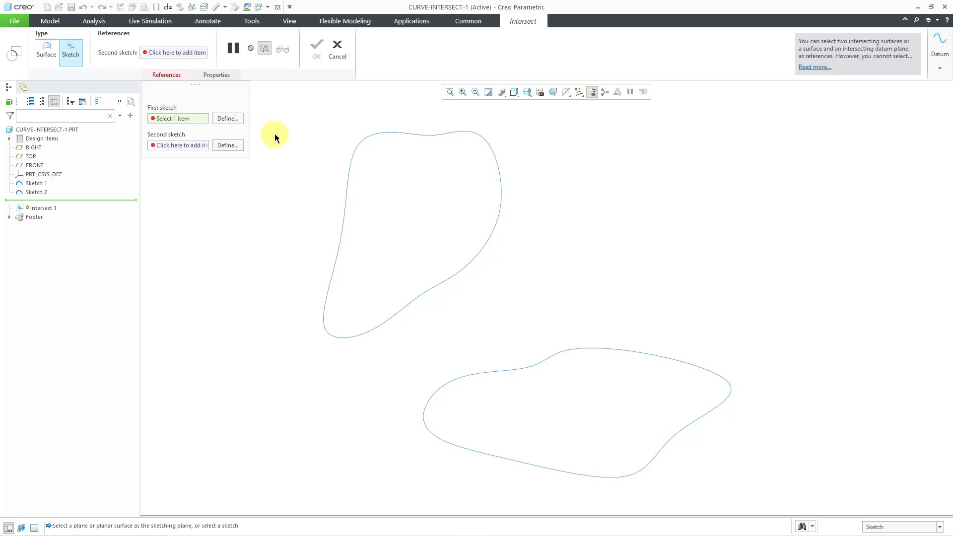
pyautogui.click(379, 135)
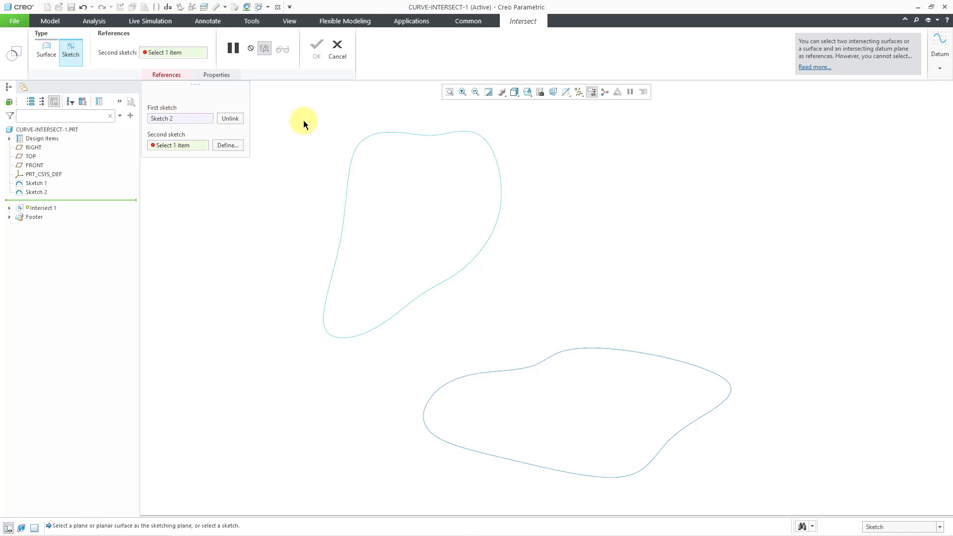
pyautogui.click(610, 348)
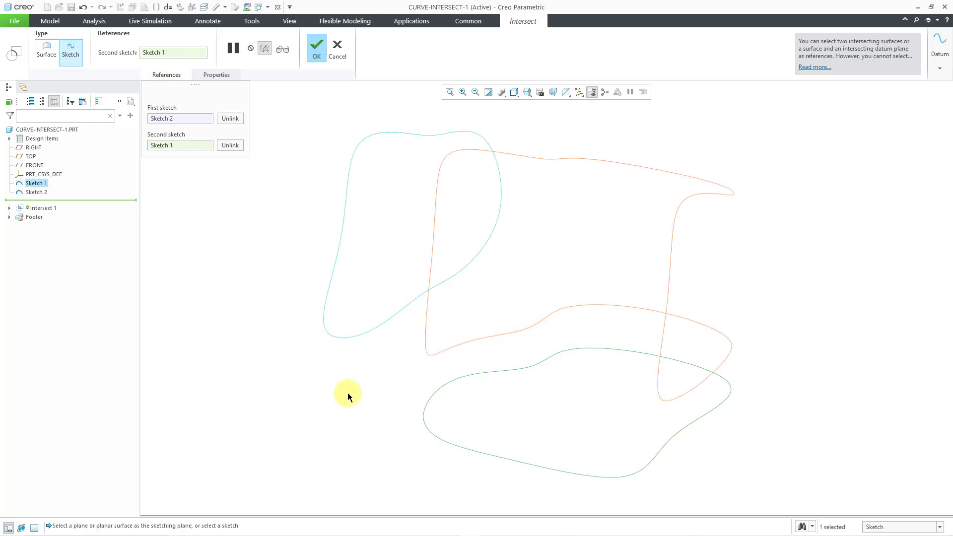
pyautogui.middleClick(284, 346)
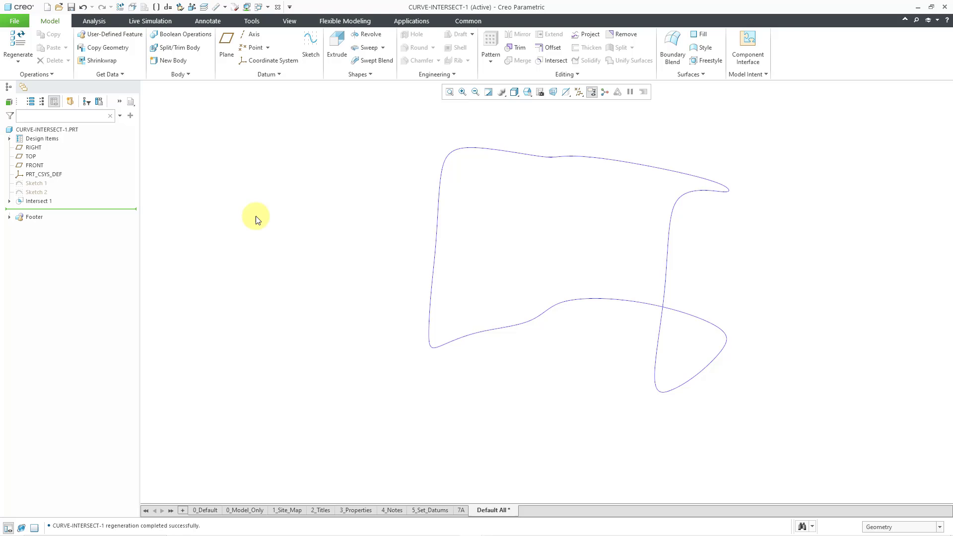
# - Start a solid constant-section Sweep with the intersection curve as its trajectory and open its section sketch
pyautogui.click(368, 49)
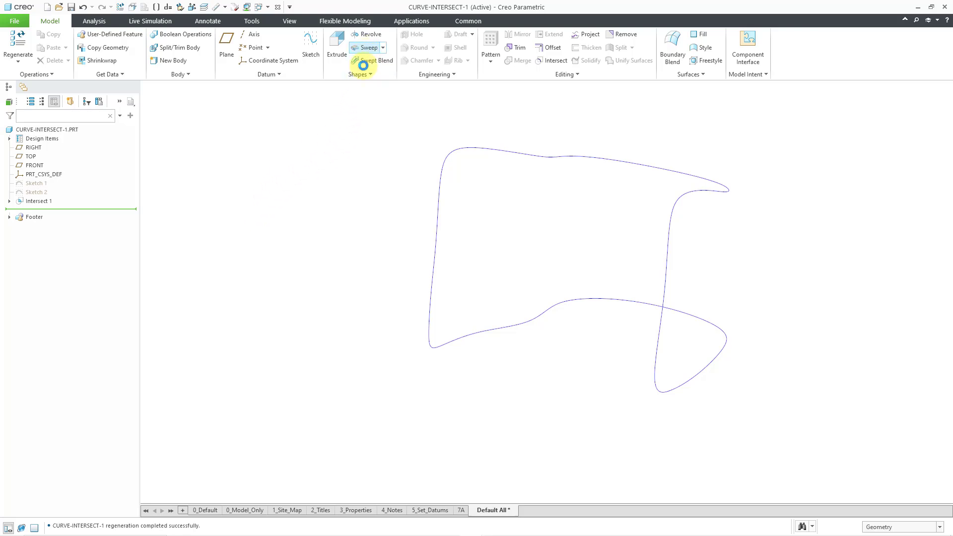
pyautogui.click(435, 177)
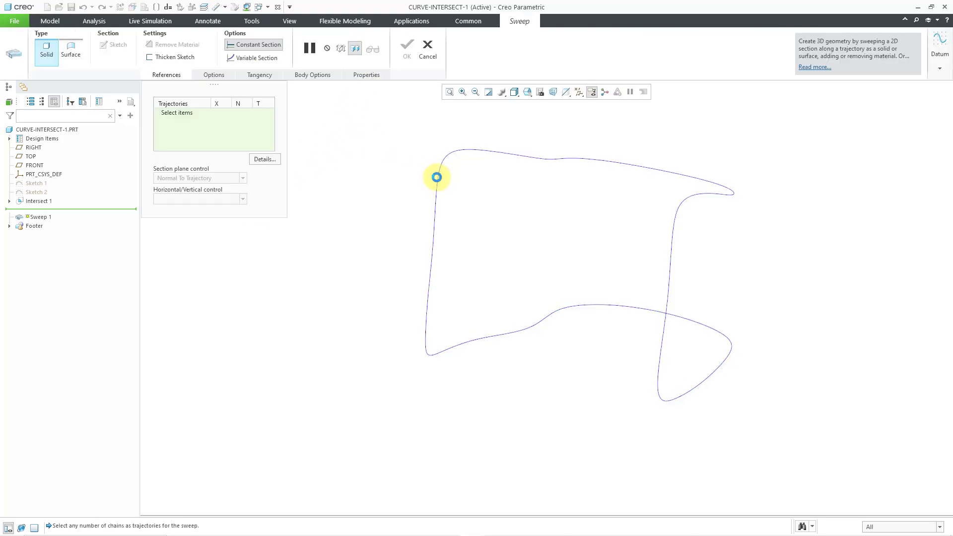
pyautogui.rightClick(380, 170)
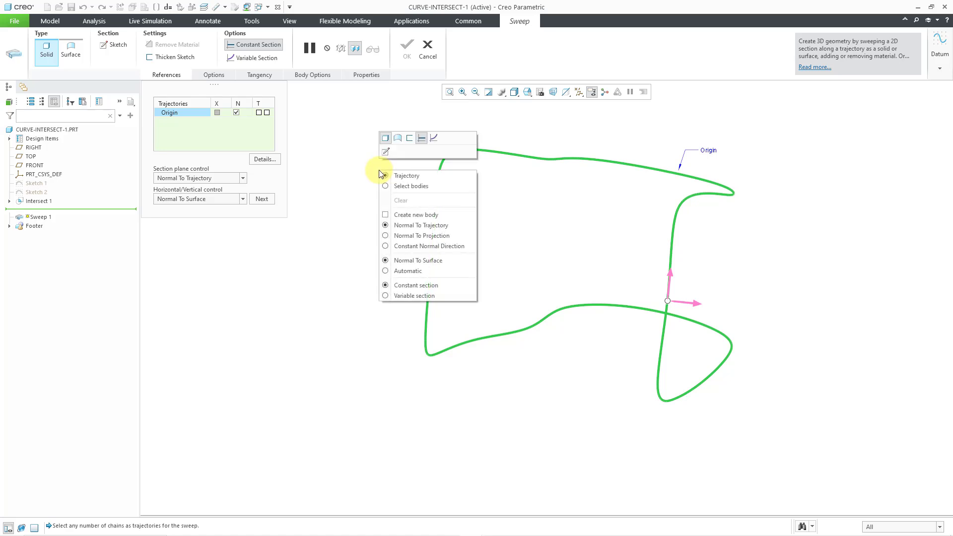
pyautogui.click(387, 153)
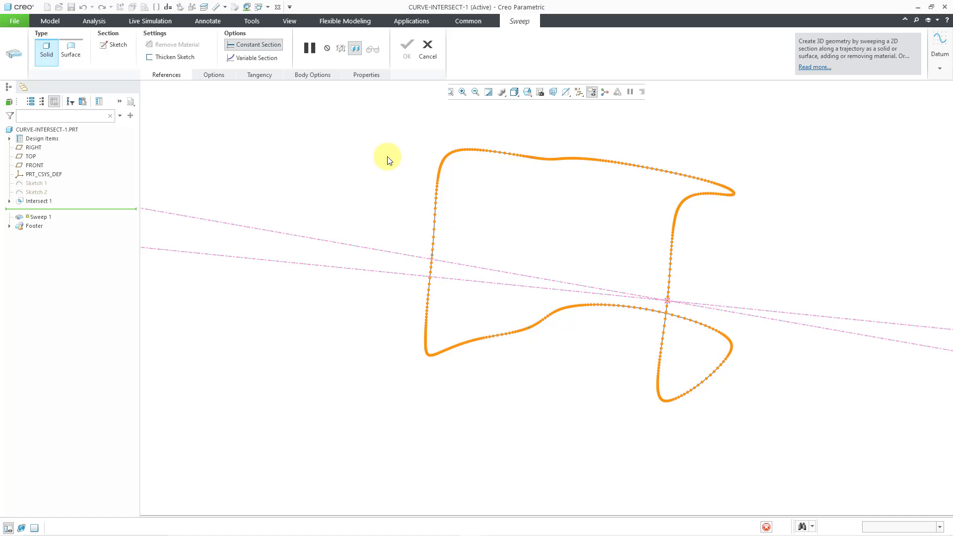
# - Sketch a section circle about 87 in diameter, centred on the crossing of the section's reference lines on the trajectory
pyautogui.moveTo(641, 253); pyautogui.dragTo(627, 287, button='middle')
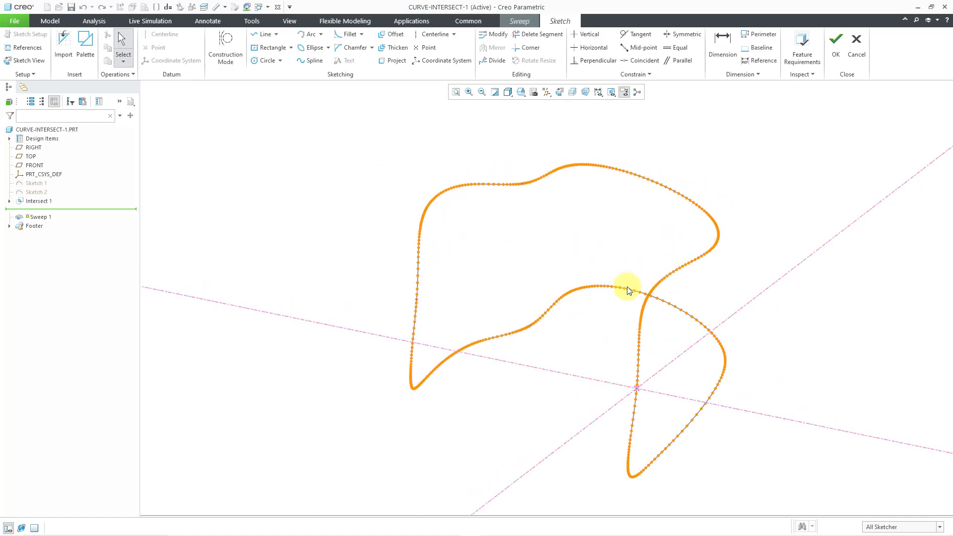
pyautogui.rightClick(620, 297)
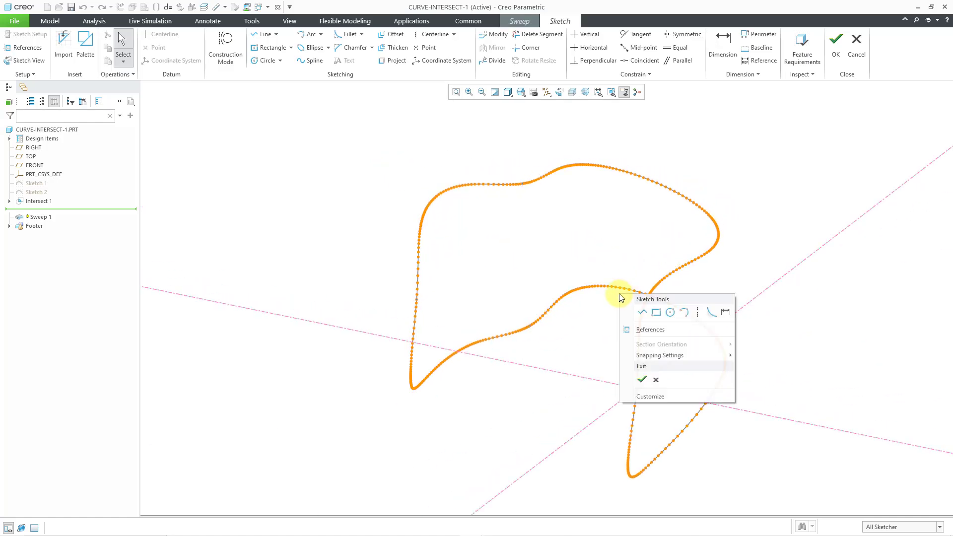
pyautogui.click(673, 312)
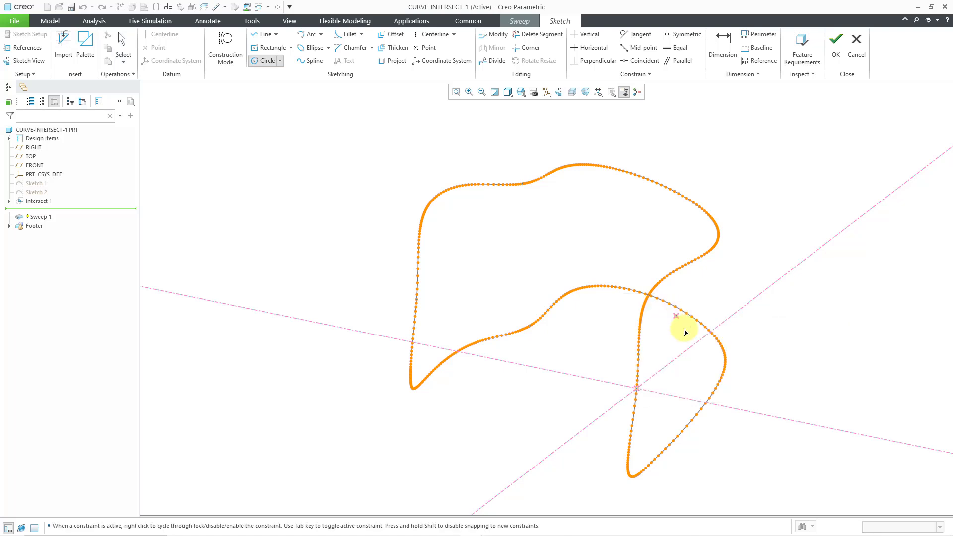
pyautogui.click(636, 389)
pyautogui.click(642, 399)
pyautogui.middleClick(669, 380)
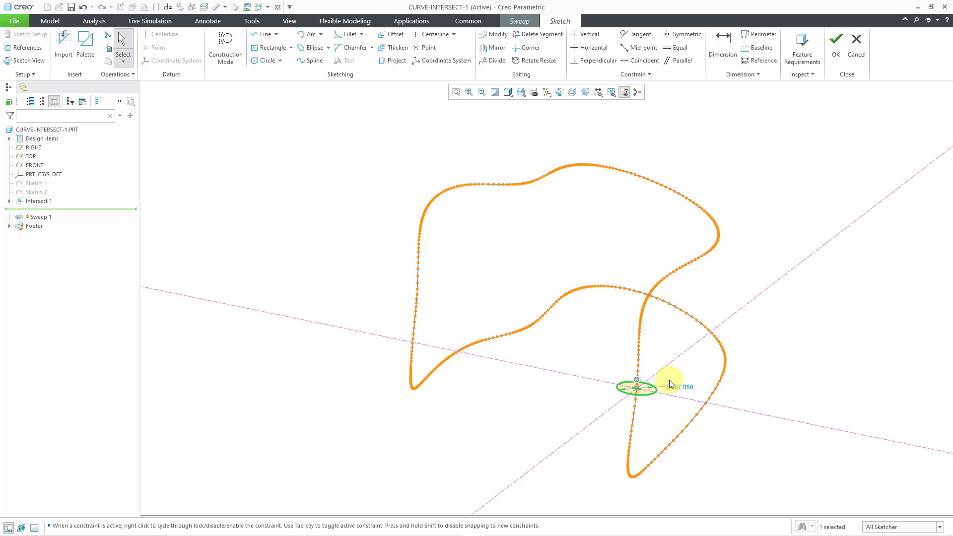
# - Set the section circle's diameter to 25 and complete the section sketch and the solid sweep
pyautogui.doubleClick(680, 389)
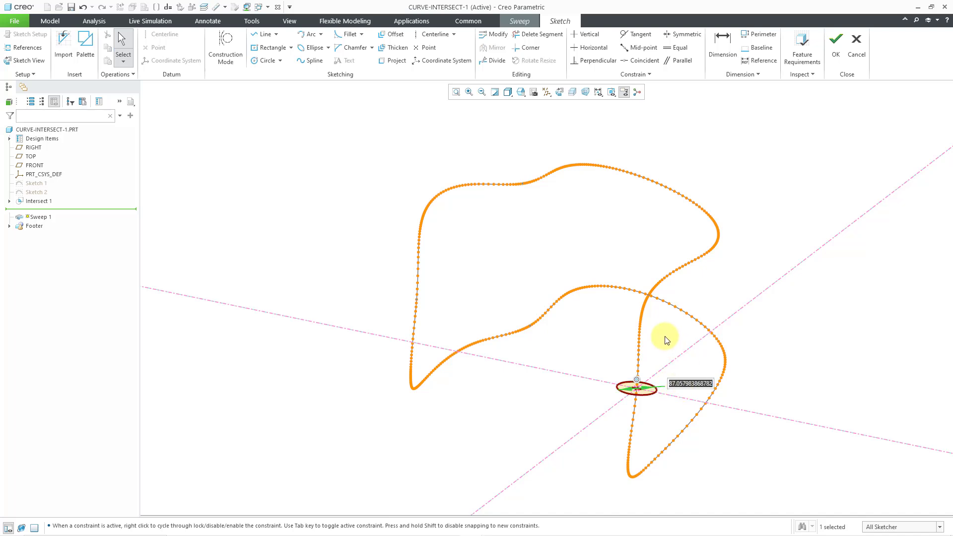
pyautogui.write('25')
pyautogui.press('Return')
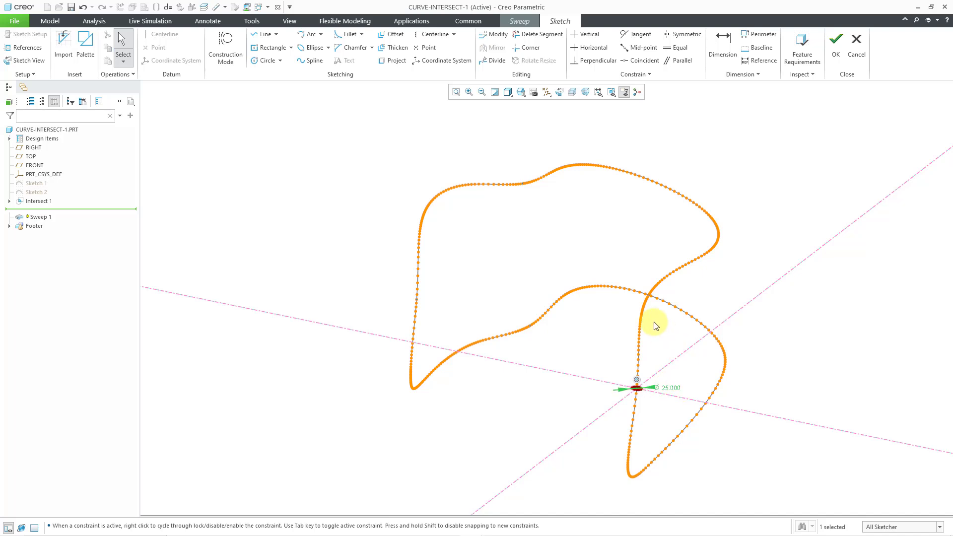
pyautogui.click(836, 47)
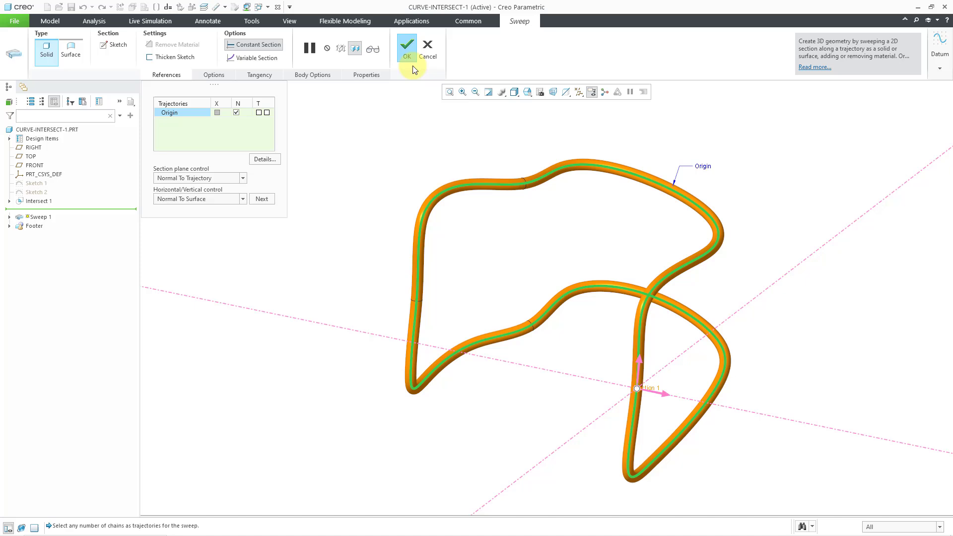
pyautogui.click(407, 54)
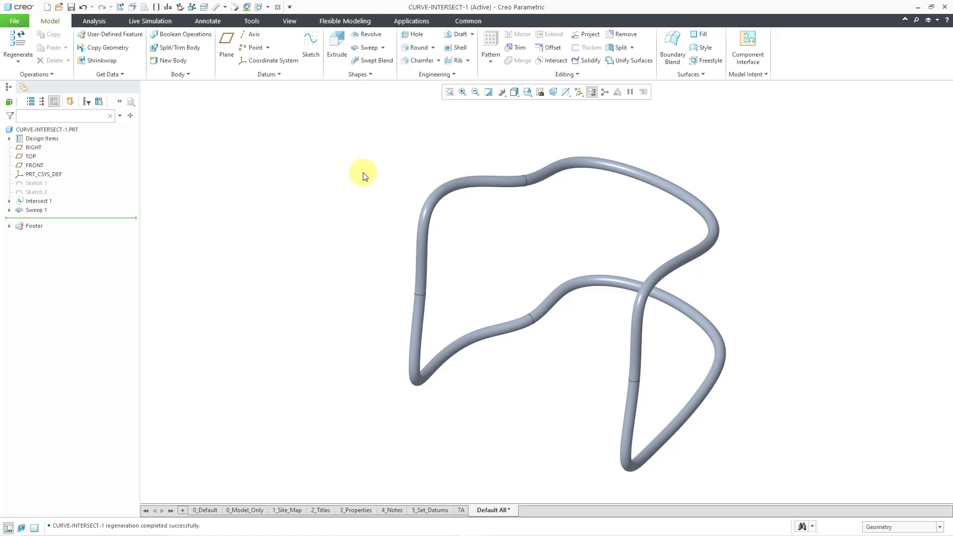
# - Switch to CURVE-INTERSECT-2.PRT and create a sketch-type Intersect curve from the upright and flat ellipses, Sketch 2 and Sketch 1
pyautogui.click(265, 8)
pyautogui.click(287, 30)
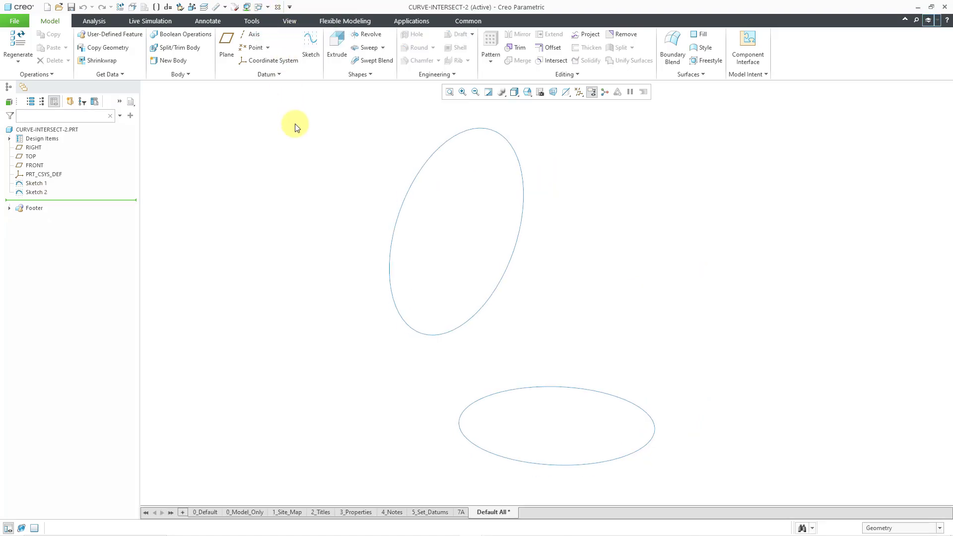
pyautogui.click(548, 59)
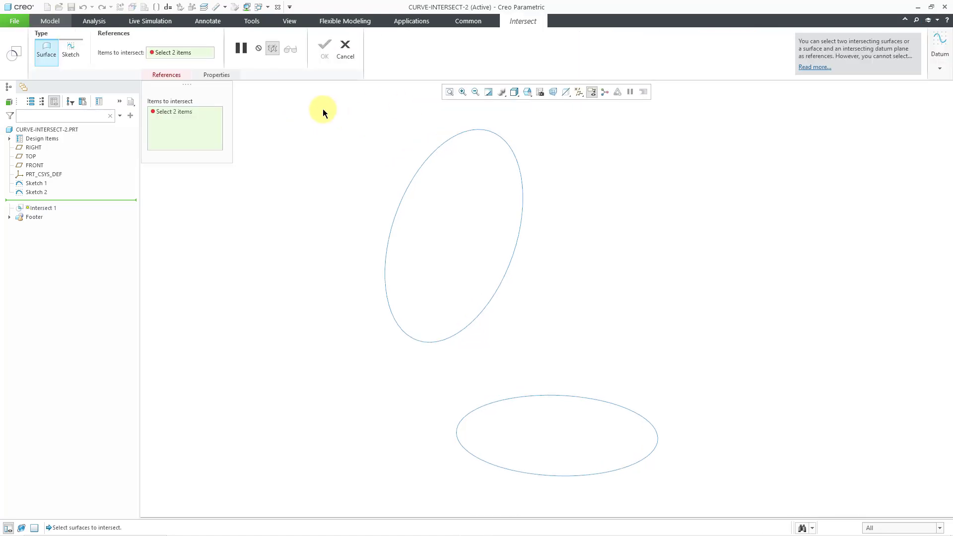
pyautogui.click(71, 52)
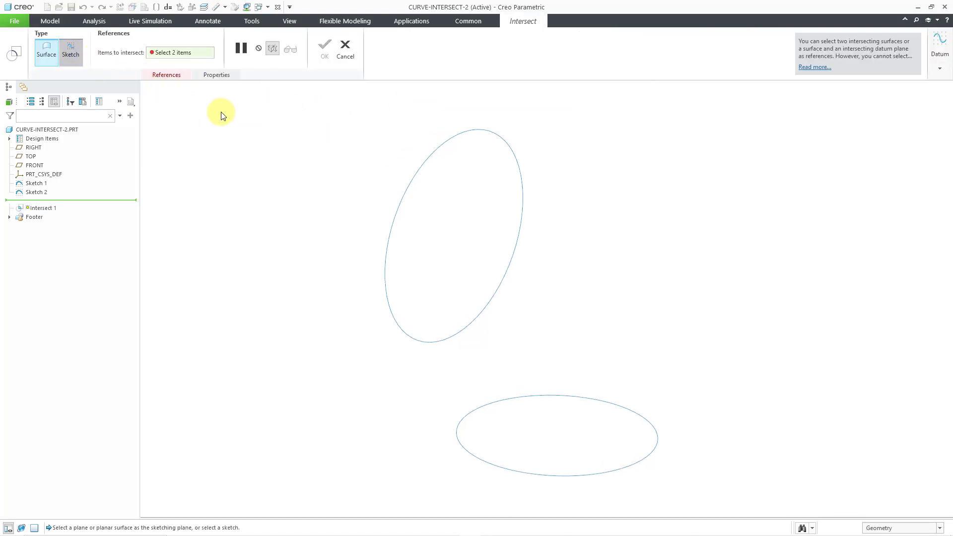
pyautogui.click(416, 172)
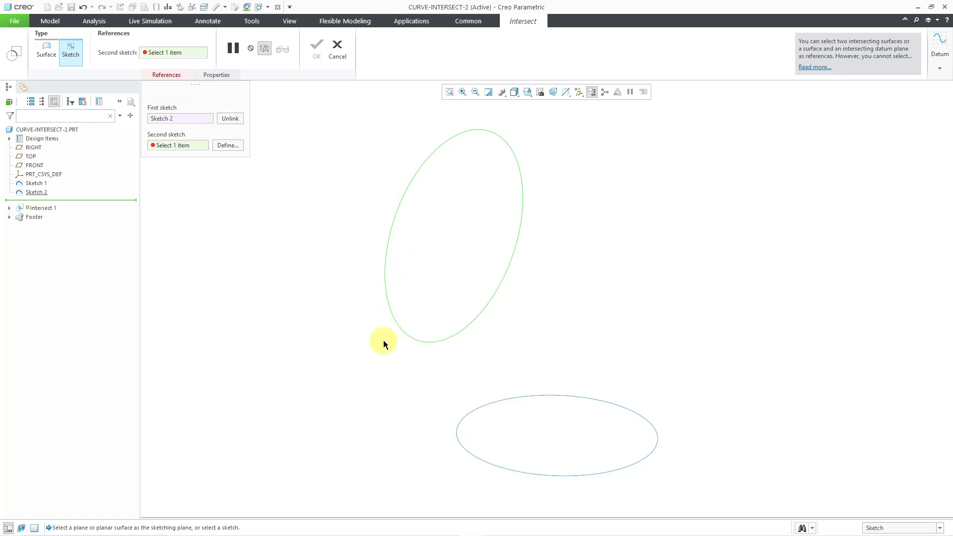
pyautogui.click(496, 401)
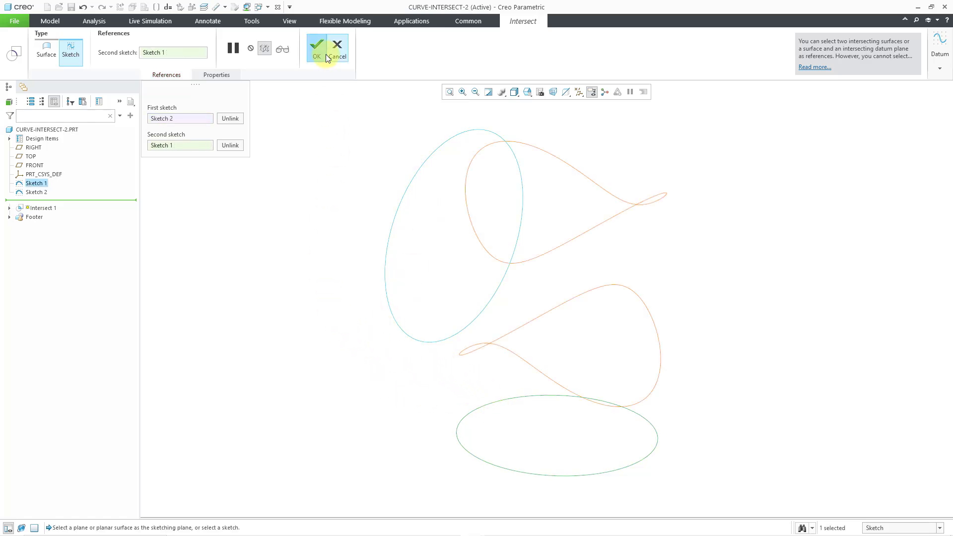
pyautogui.click(325, 54)
pyautogui.moveTo(396, 179); pyautogui.dragTo(342, 184, button='middle')
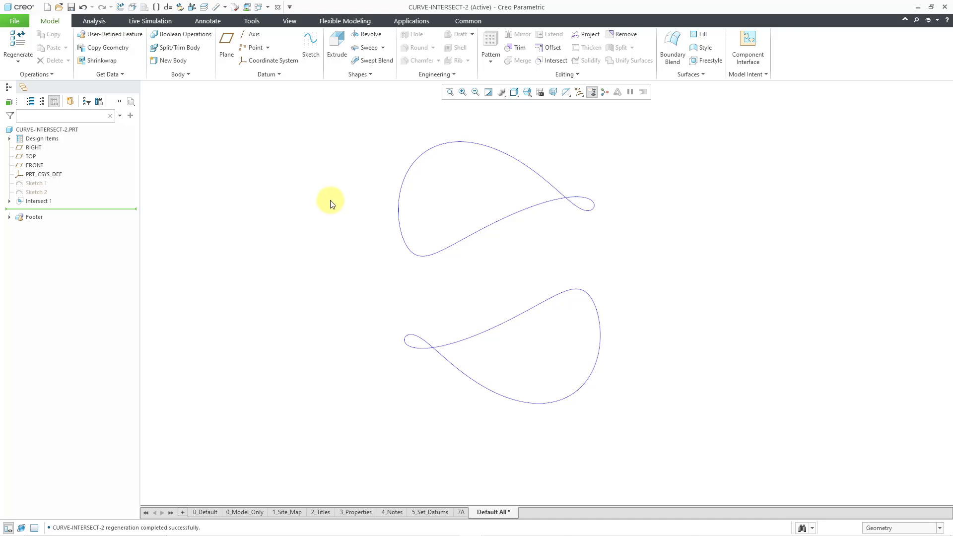
# - Switch to CURVE-INTERSECT-3.PRT and create a sketch-type Intersect curve from the M-shaped Sketch 2 and the D-shaped Sketch 1
pyautogui.click(267, 8)
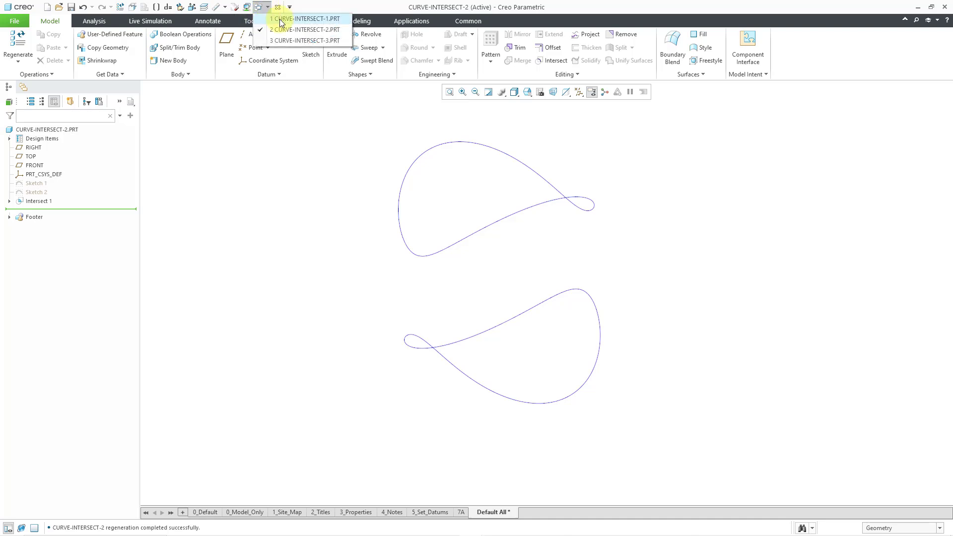
pyautogui.click(287, 41)
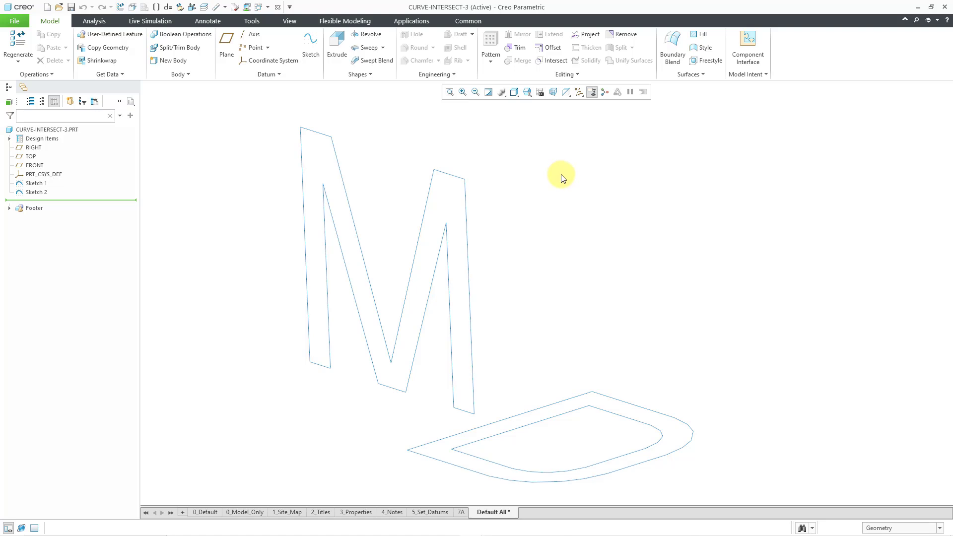
pyautogui.click(547, 61)
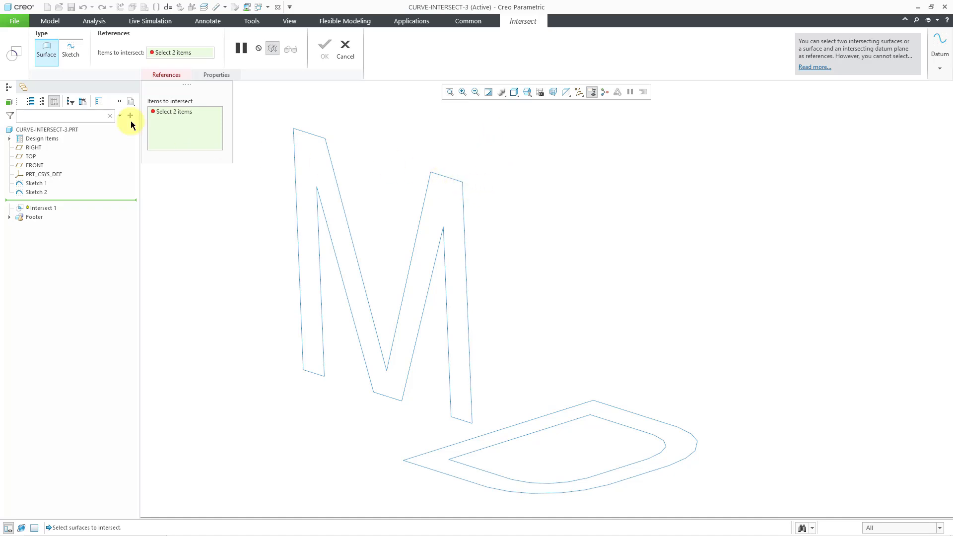
pyautogui.click(70, 50)
pyautogui.click(335, 187)
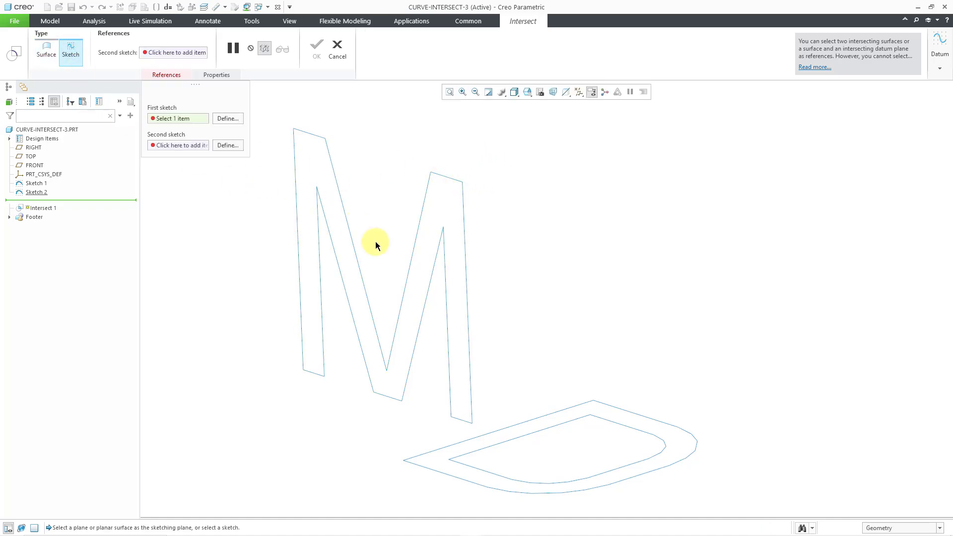
pyautogui.click(612, 386)
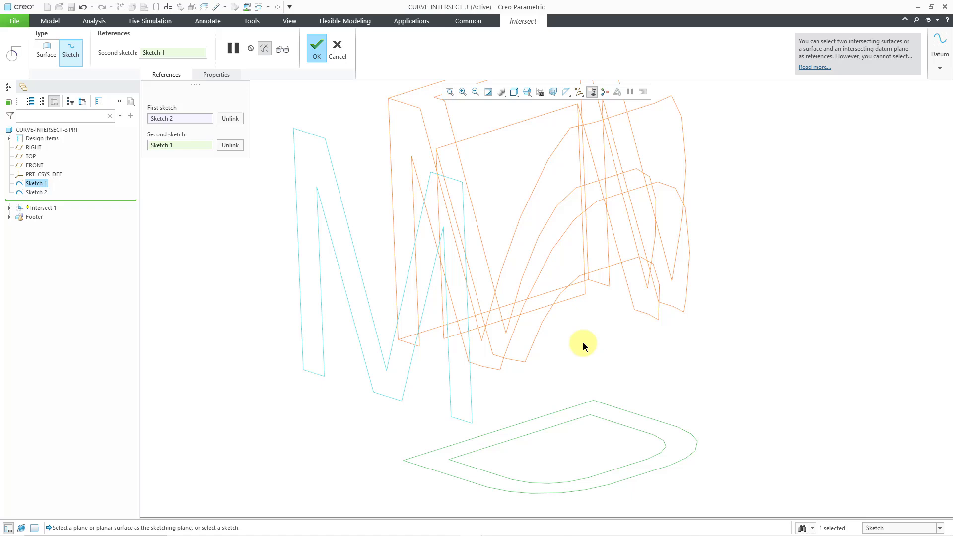
pyautogui.click(316, 56)
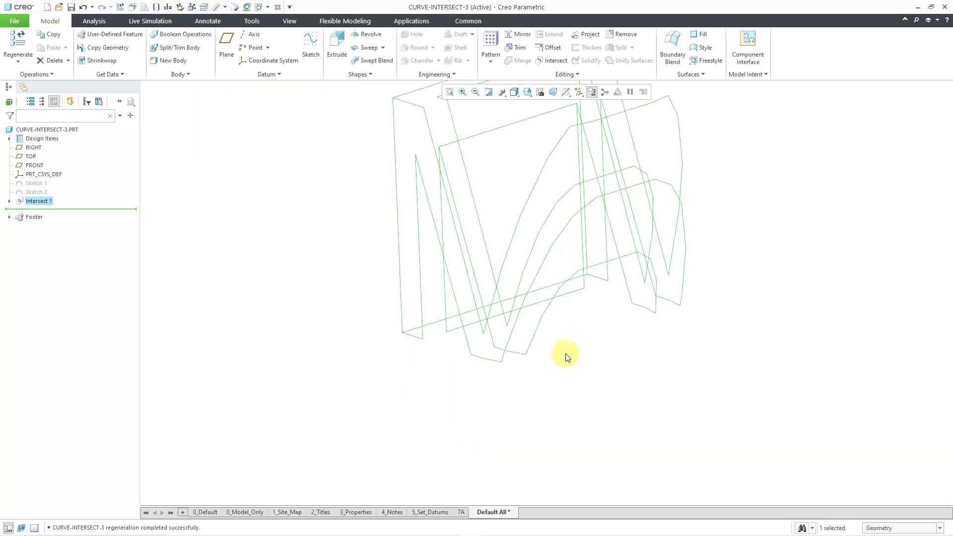
# - Start a solid extrusion of the D-shaped Sketch 1 with a depth of 600
pyautogui.scroll(2, 602, 343)
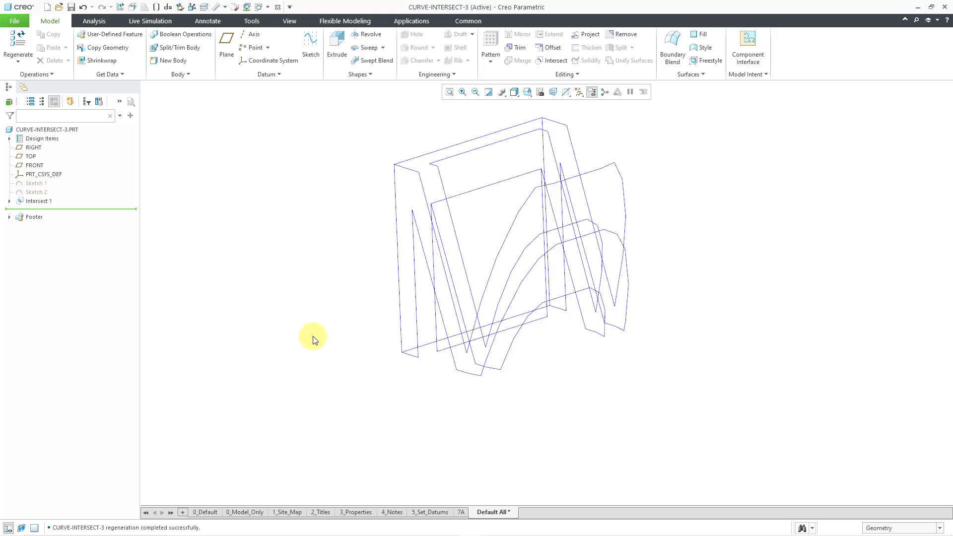
pyautogui.click(40, 185)
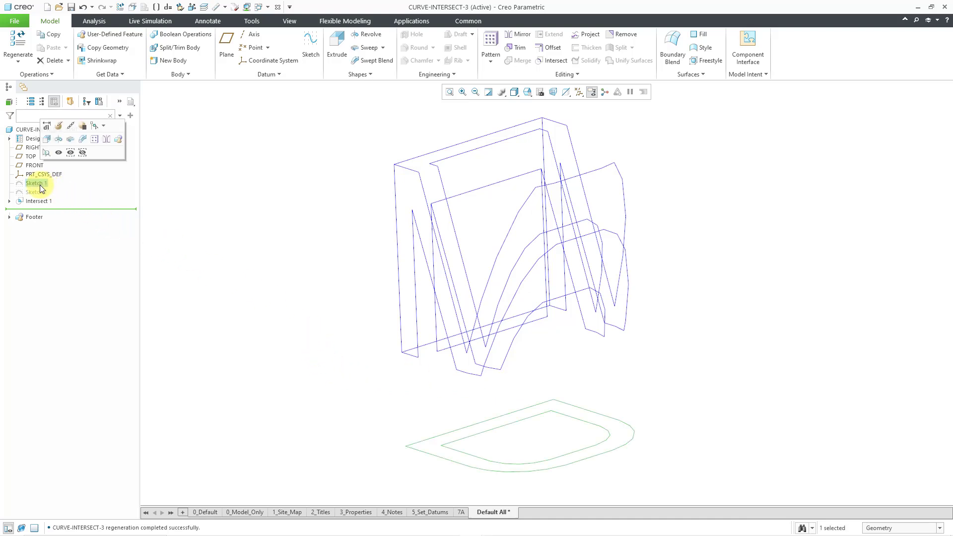
pyautogui.click(46, 139)
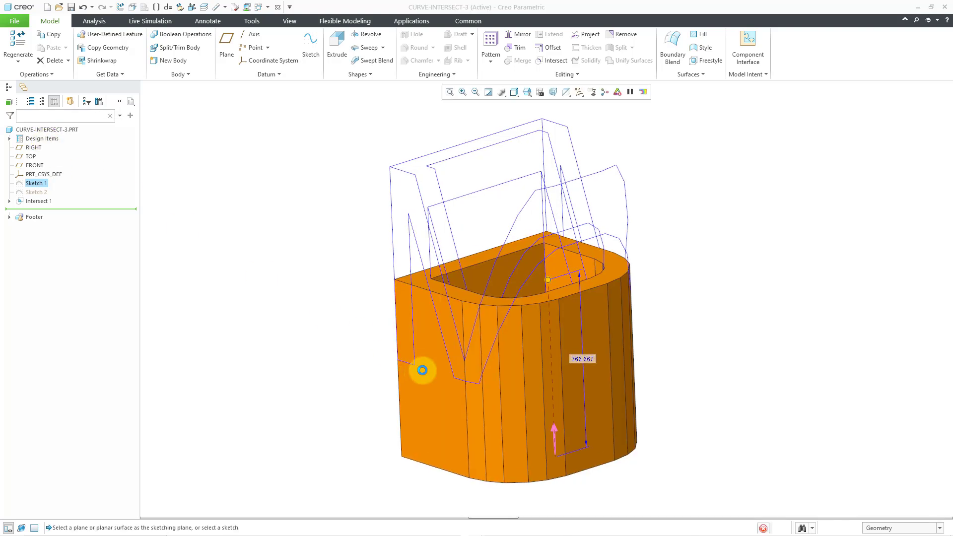
pyautogui.doubleClick(583, 359)
pyautogui.write('600')
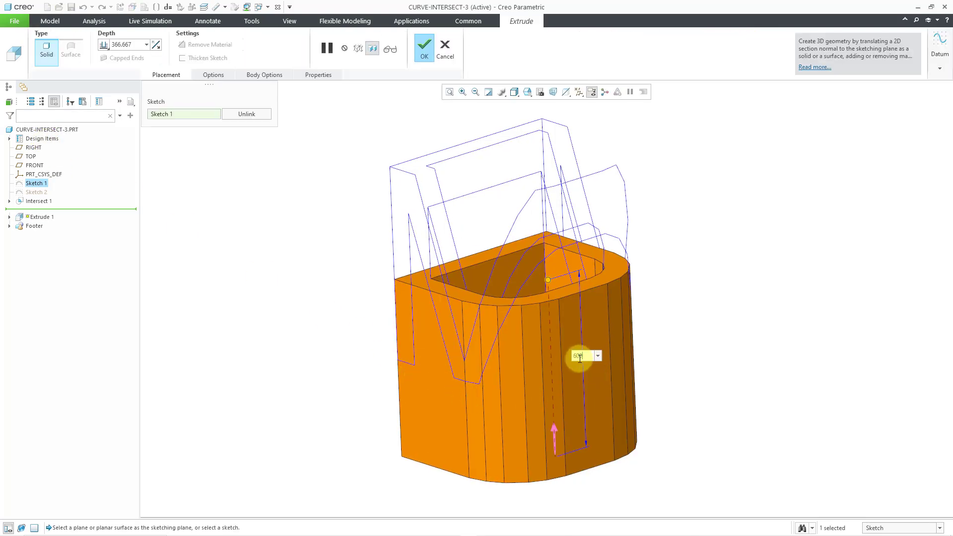
pyautogui.press('Return')
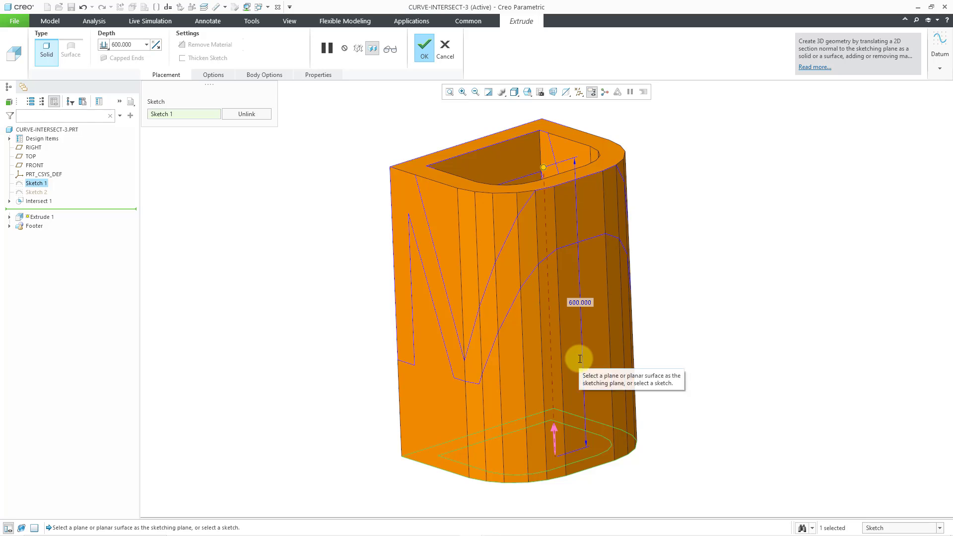
# - Set the D-shaped extrusion's depth to 800 and complete the feature
pyautogui.doubleClick(591, 301)
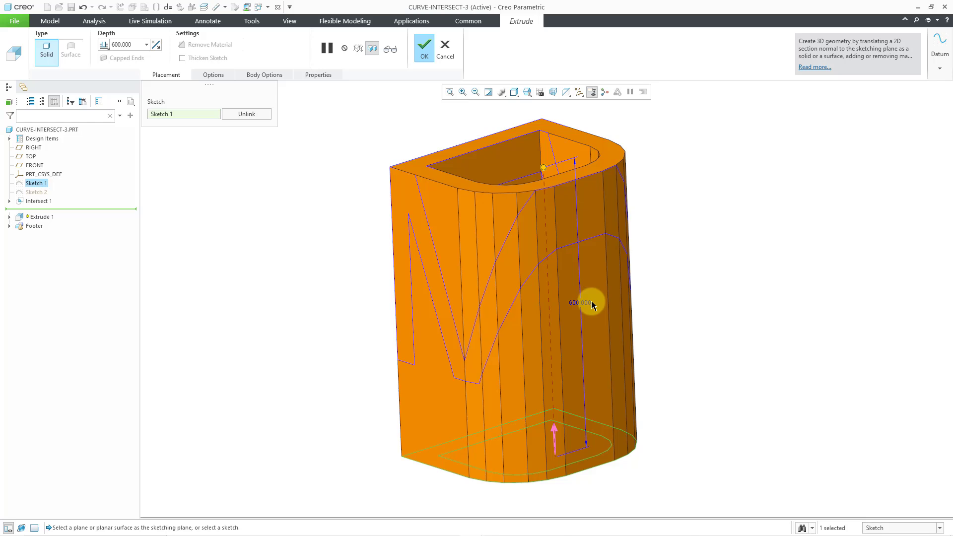
pyautogui.write('800')
pyautogui.press('Return')
pyautogui.hotkey('ctrl', 'd')
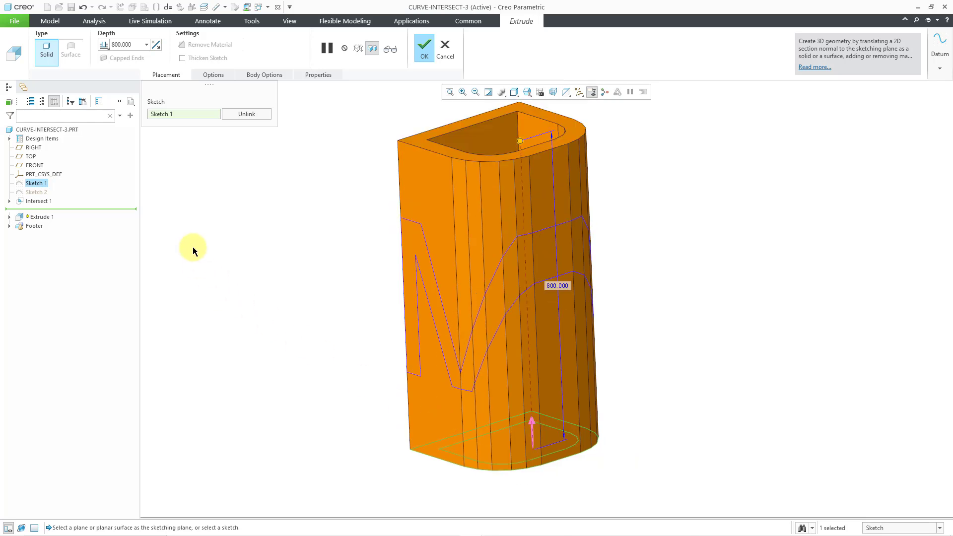
pyautogui.middleClick(249, 210)
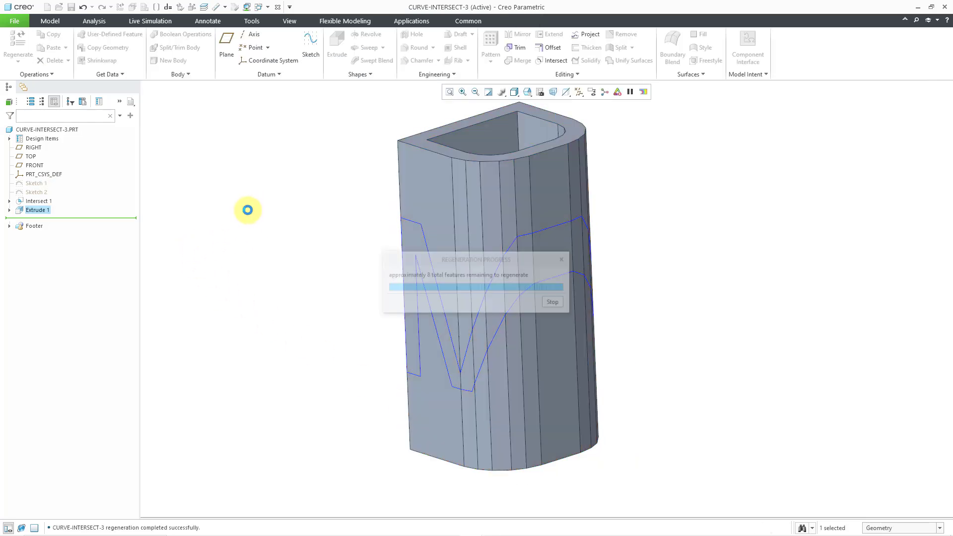
# - Start a solid extrusion of the M-shaped Sketch 2, flipped to pass through the D-shaped solid, with a depth of 800
pyautogui.click(44, 194)
pyautogui.click(49, 144)
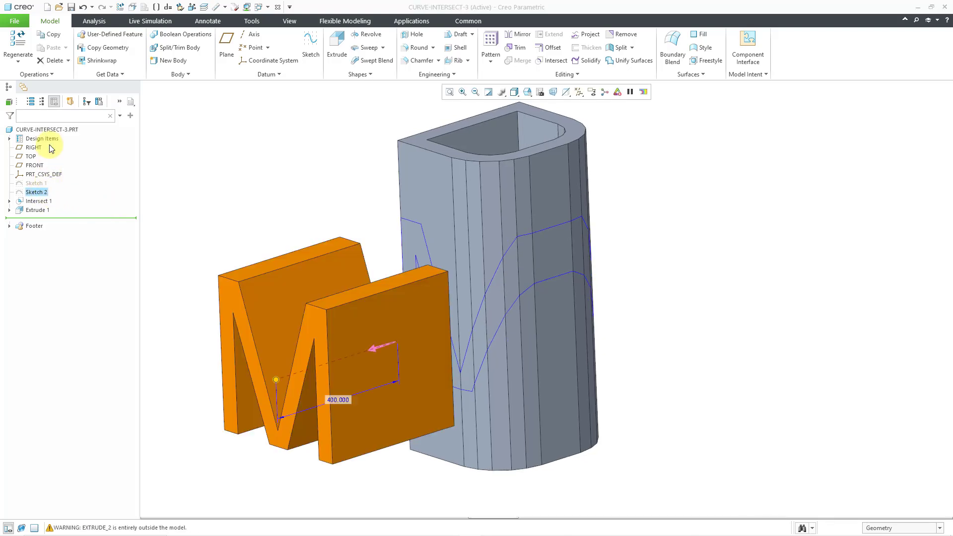
pyautogui.click(373, 352)
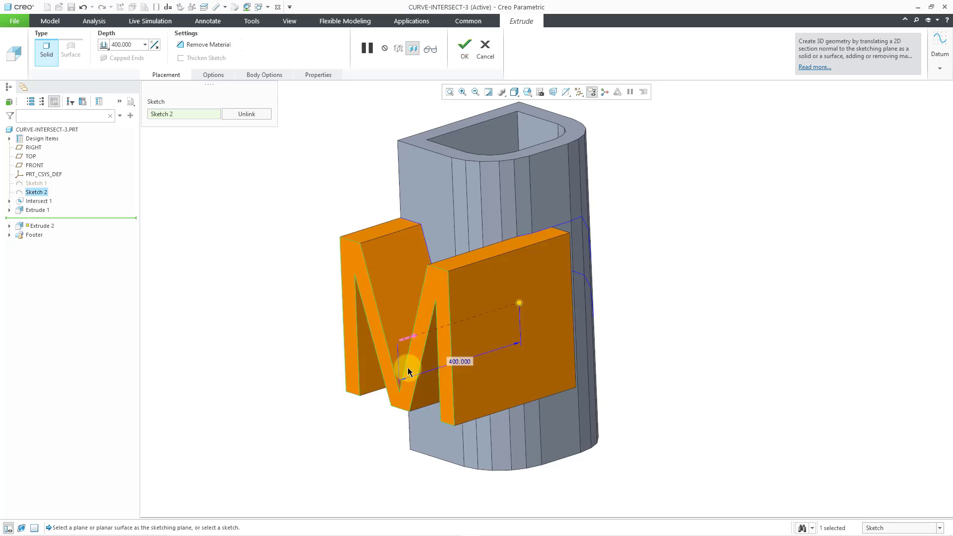
pyautogui.doubleClick(463, 363)
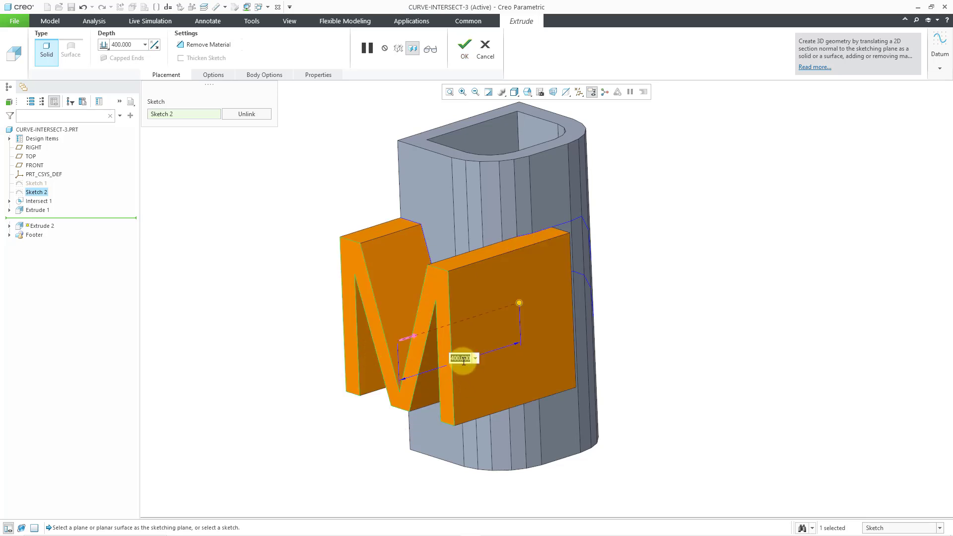
pyautogui.write('800')
pyautogui.press('Return')
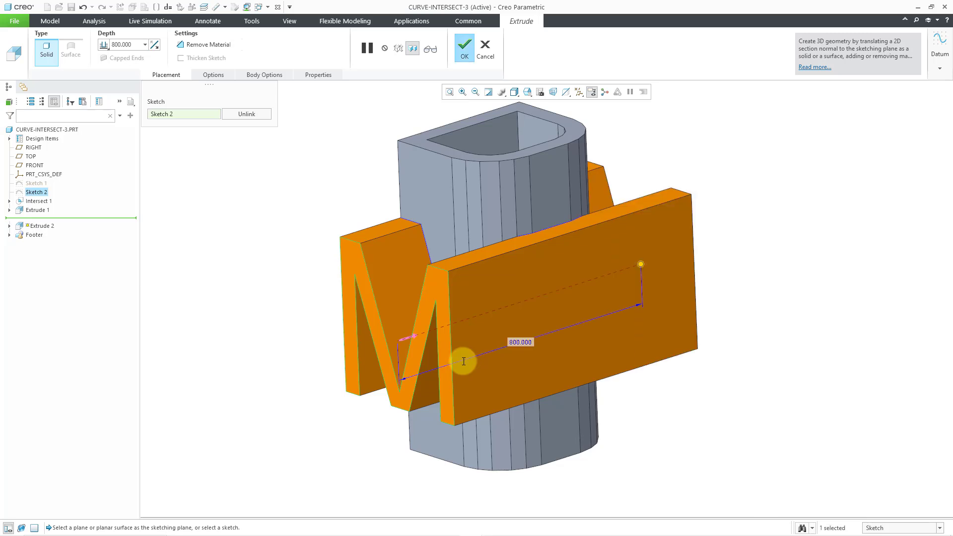
# - Create the M-shaped extrusion as a new body and complete the feature
pyautogui.click(262, 75)
pyautogui.click(267, 112)
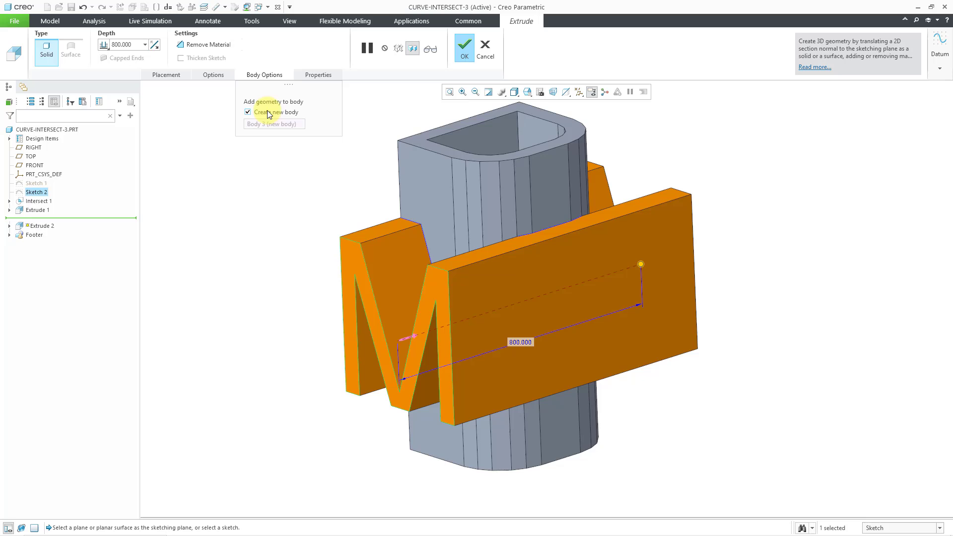
pyautogui.click(460, 50)
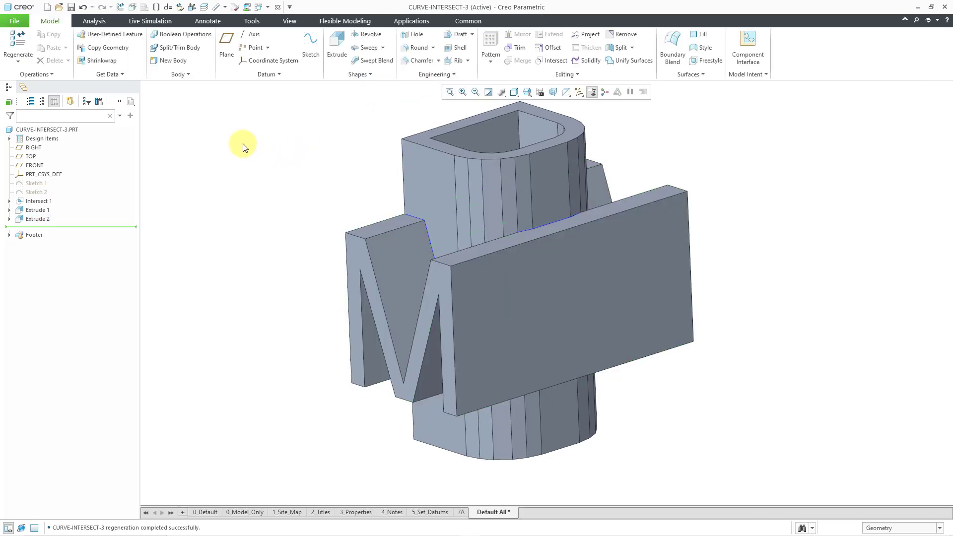
# - Intersect the two bodies with a Boolean operation, using the D-shaped Body 2 as the body to modify and the M-shaped Body 3 as the modifying body
pyautogui.click(199, 40)
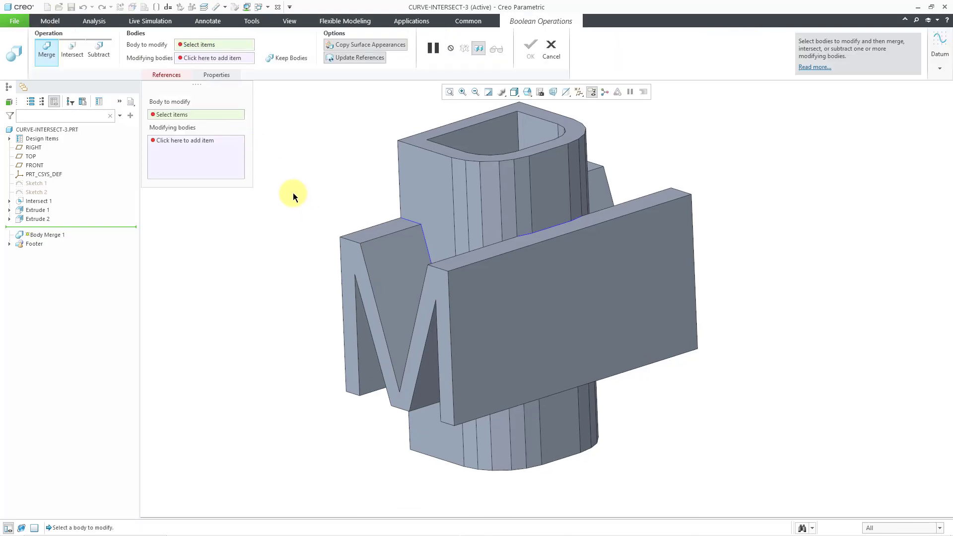
pyautogui.click(425, 192)
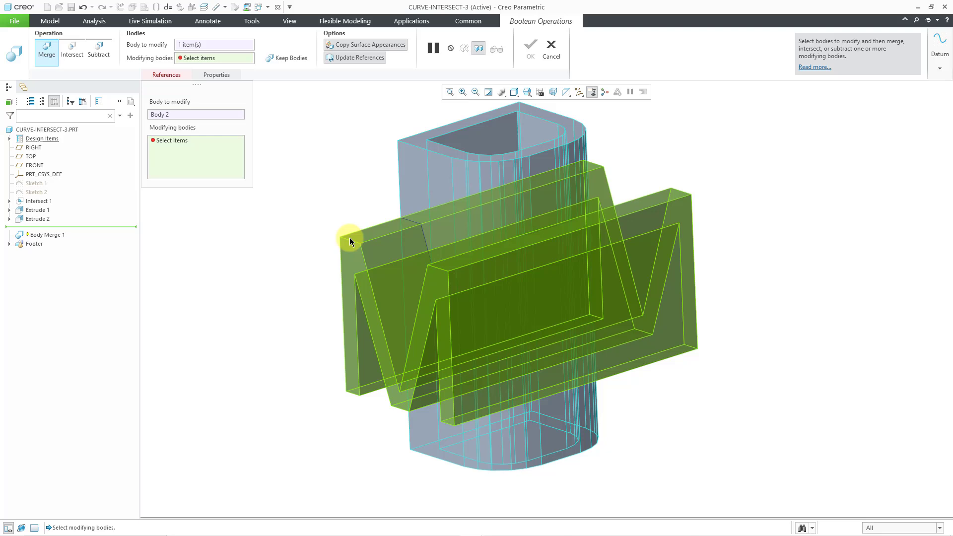
pyautogui.click(350, 239)
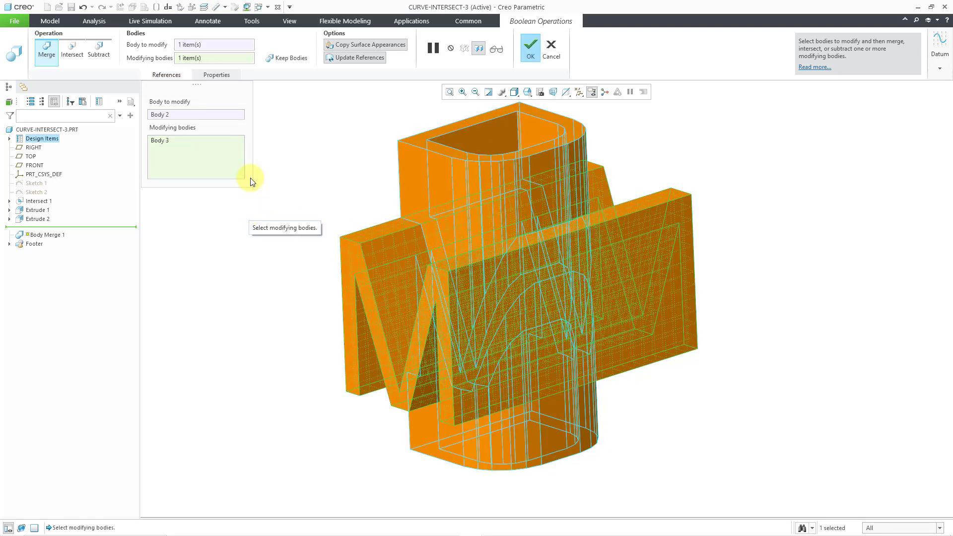
pyautogui.click(72, 52)
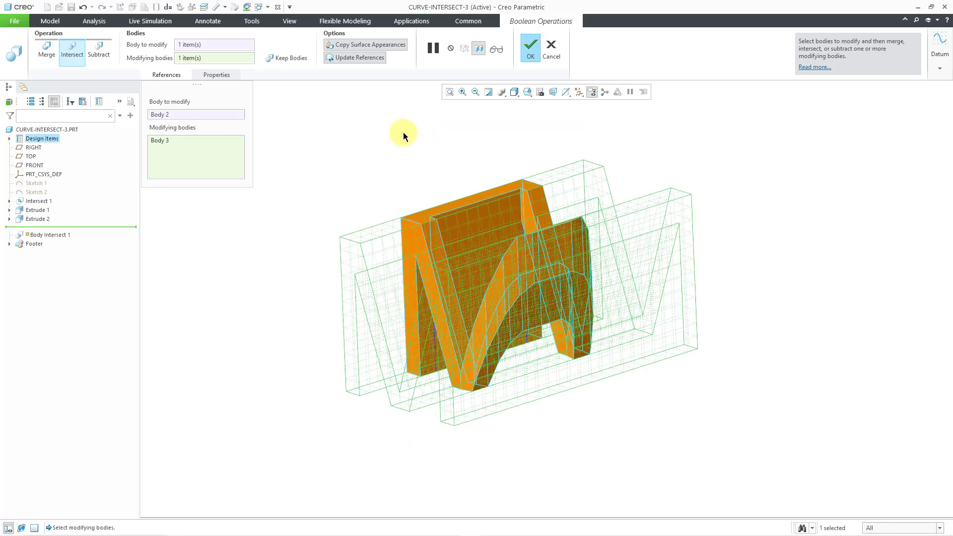
pyautogui.click(529, 50)
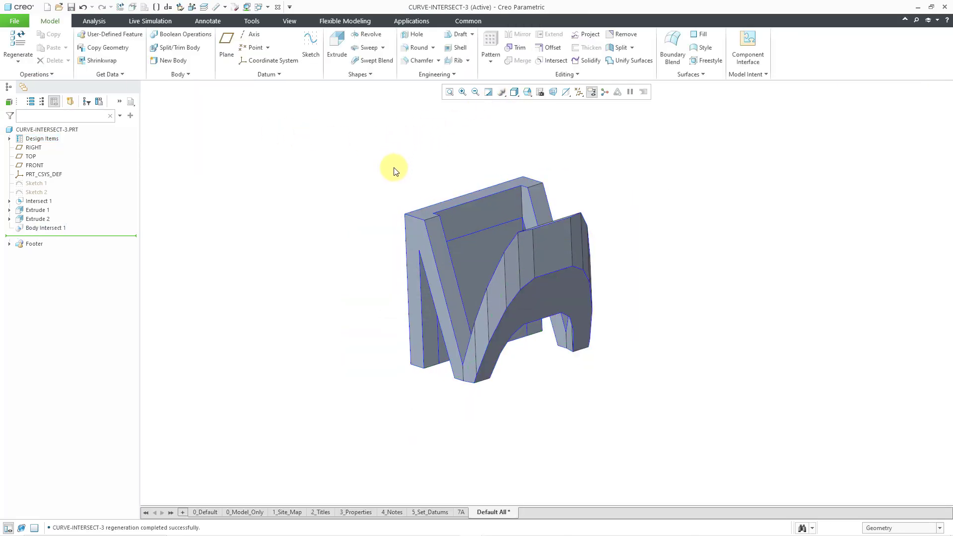
pyautogui.moveTo(394, 174)
pyautogui.mouseDown(button='middle')
pyautogui.moveTo(419, 164)
pyautogui.moveTo(396, 167)
pyautogui.moveTo(395, 180)
pyautogui.mouseUp(button='middle')
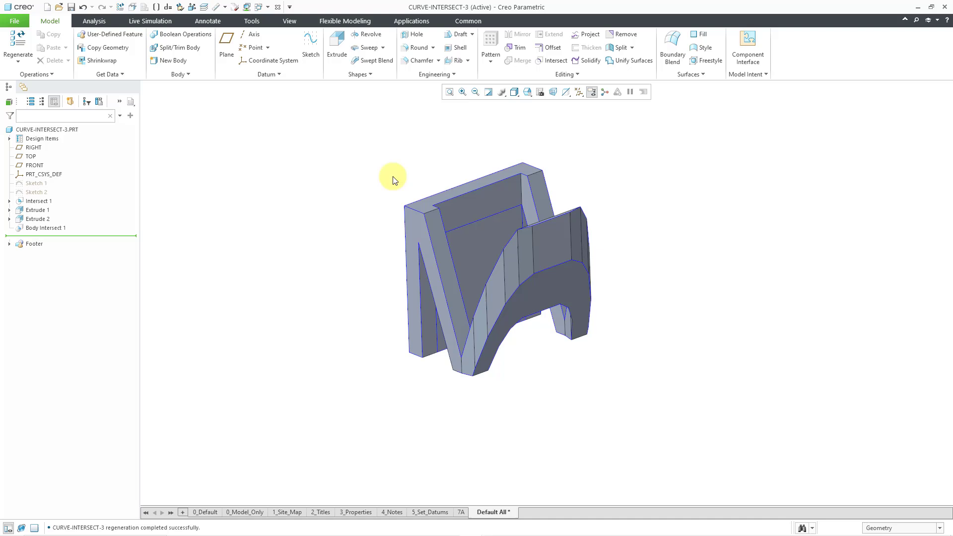
pyautogui.scroll(-2, 391, 183)
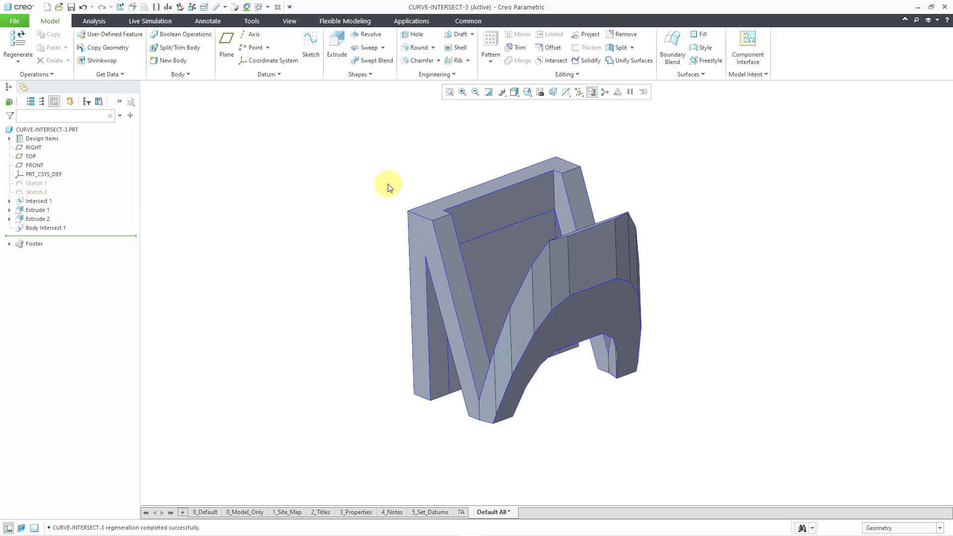